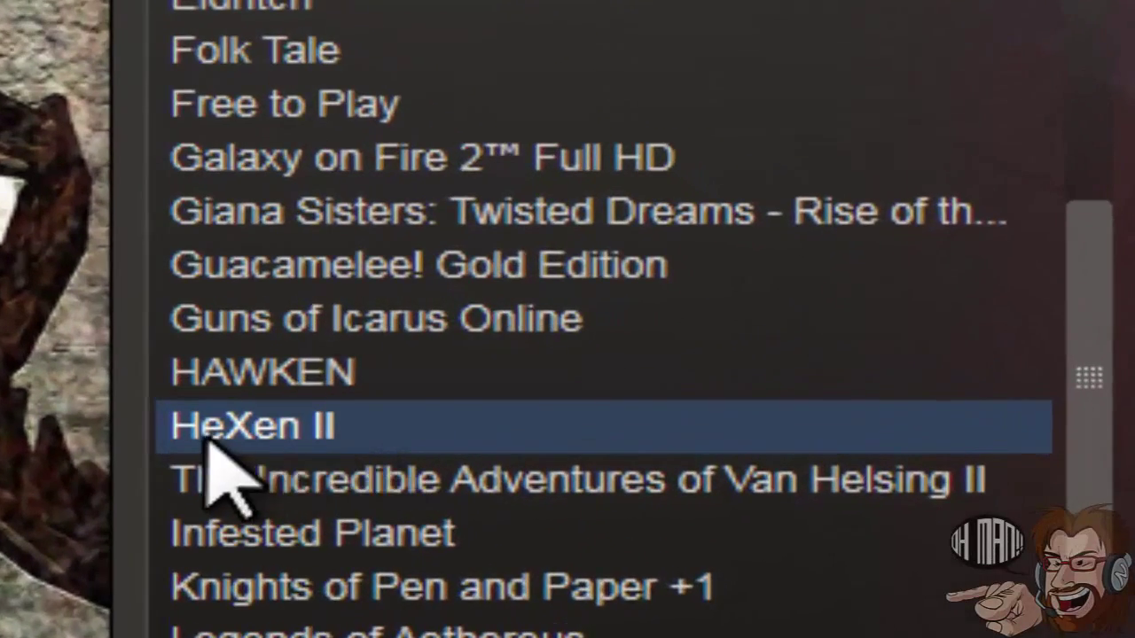
View HeXen II's launch options: '-window glh2.exe -width 1280 -height 800 -bpp 32'
right_click(330, 432)
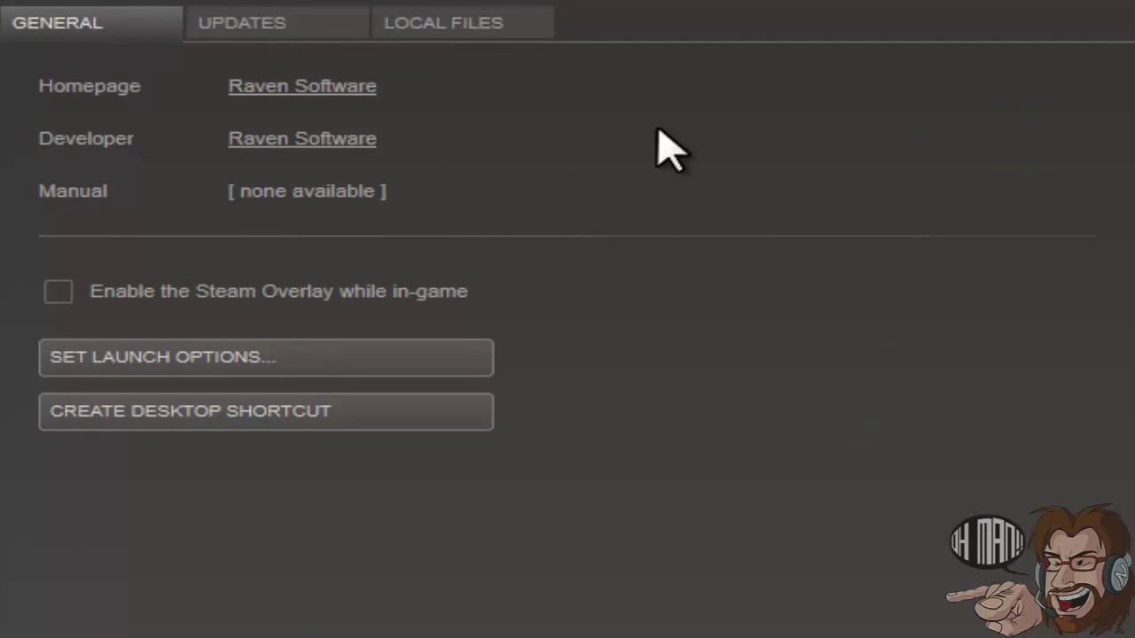
click(264, 362)
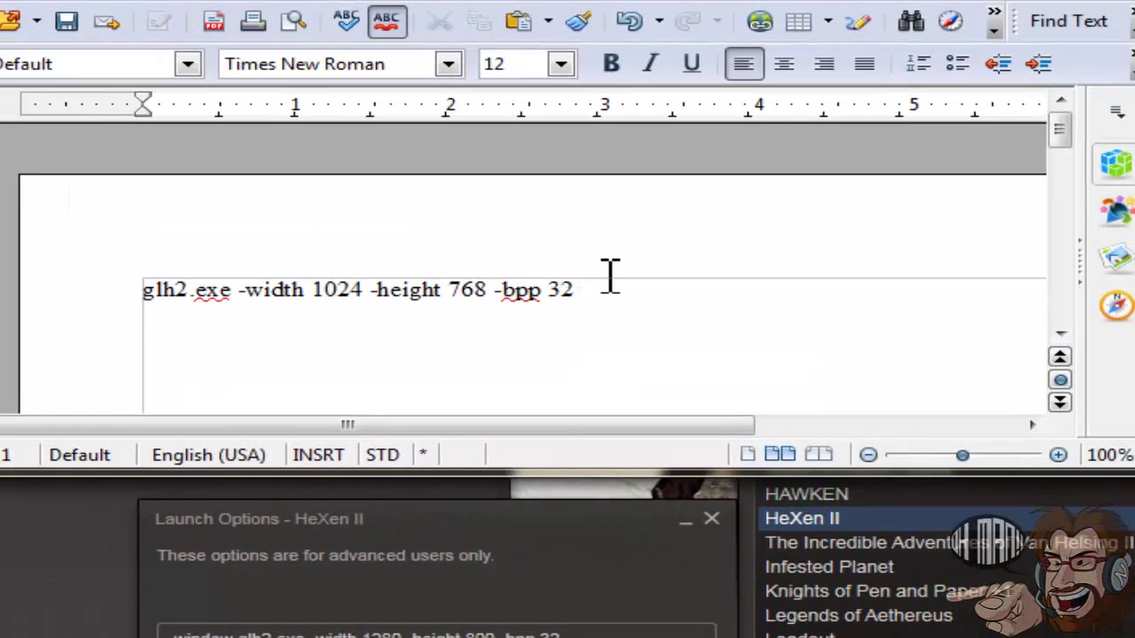
Enlarge the 'glh2.exe -width 1024 -height 768 -bpp 32' line to 18 pt
mouse_move(143, 289)
mouse_down()
mouse_move(506, 304)
mouse_move(257, 246)
mouse_move(570, 275)
mouse_move(580, 288)
mouse_up()
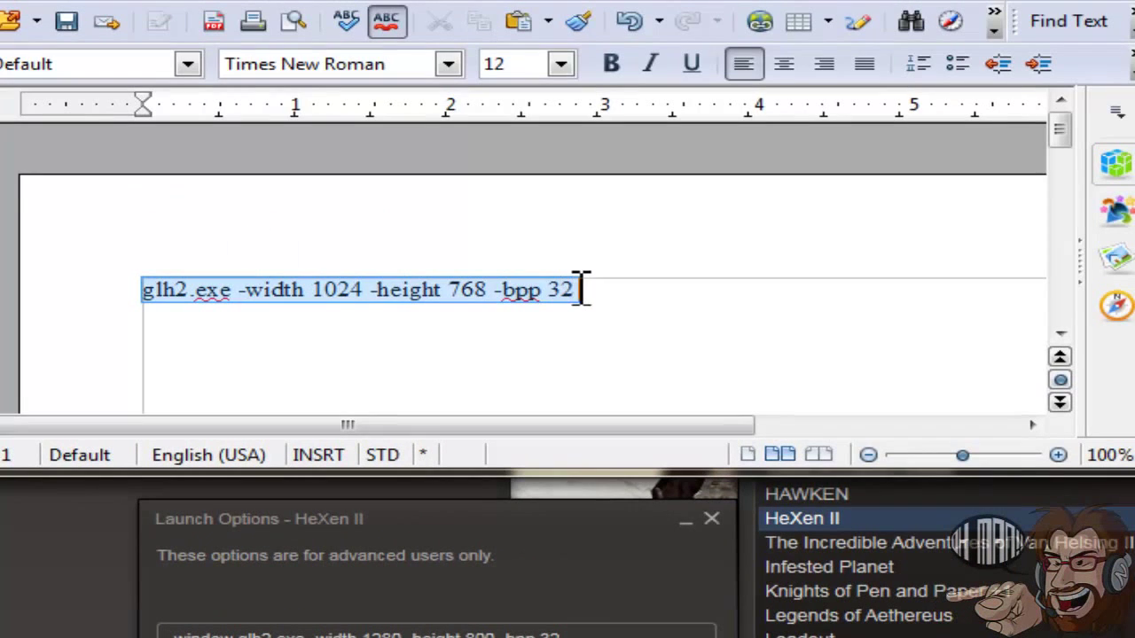
click(560, 66)
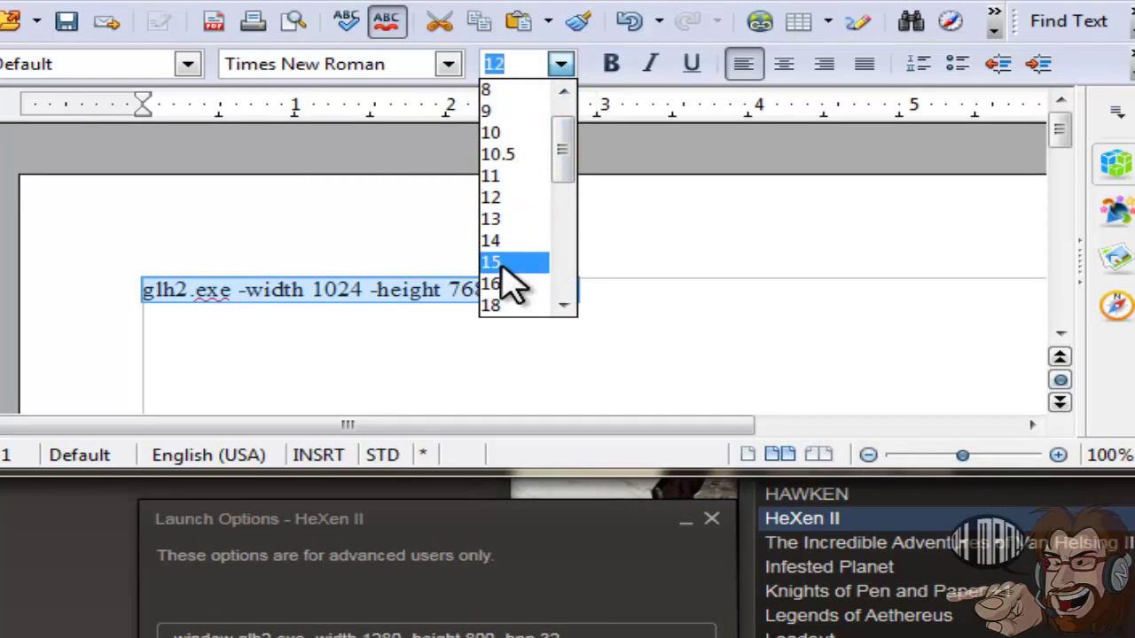
click(517, 306)
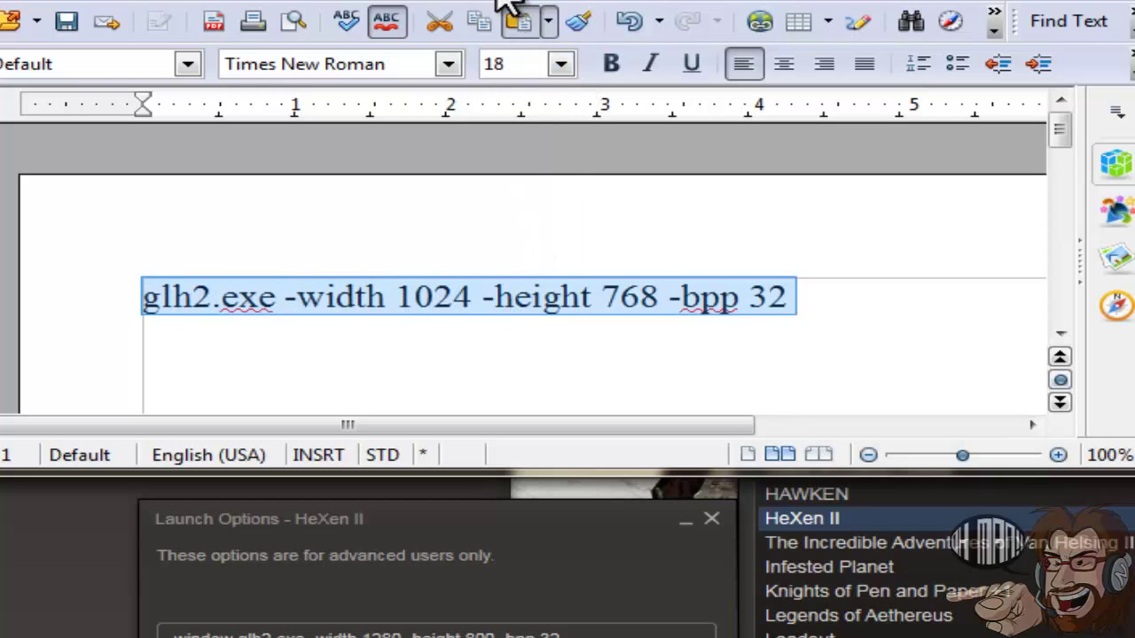
Move the Writer window aside, then close the document and discard the changes
mouse_move(506, 2)
mouse_down()
mouse_move(127, 0)
mouse_move(200, 1)
mouse_up()
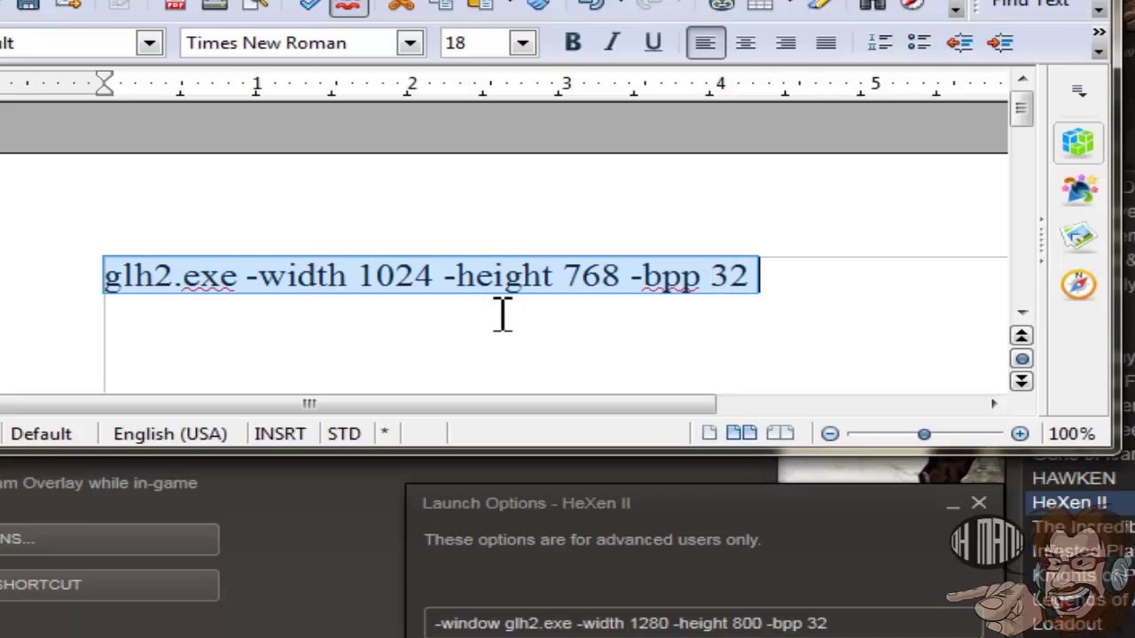
click(1099, 32)
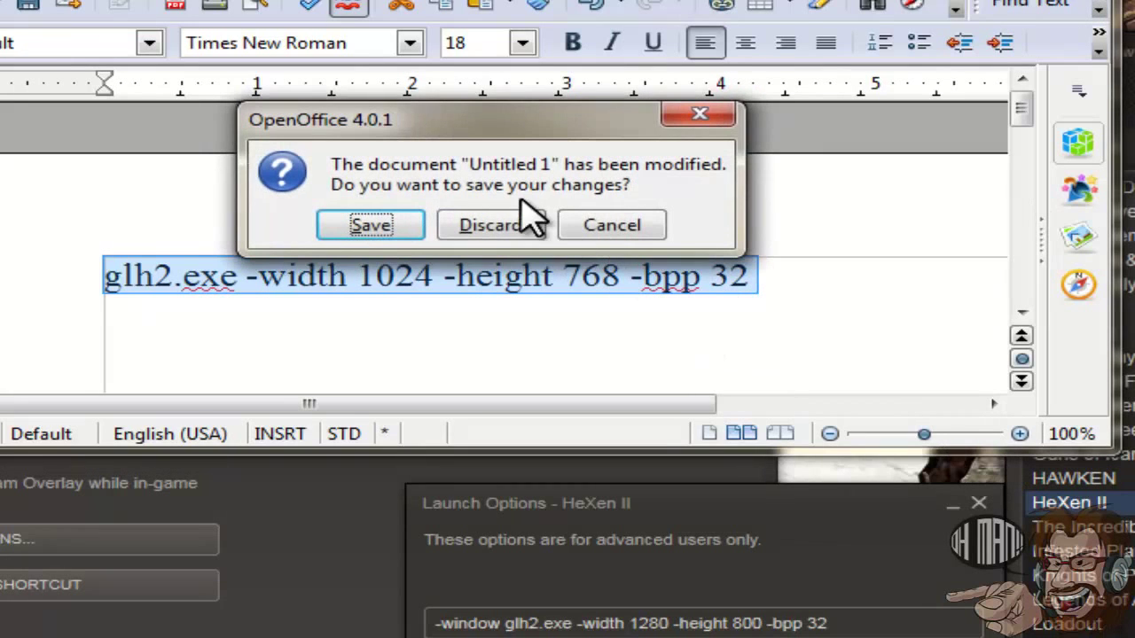
click(512, 232)
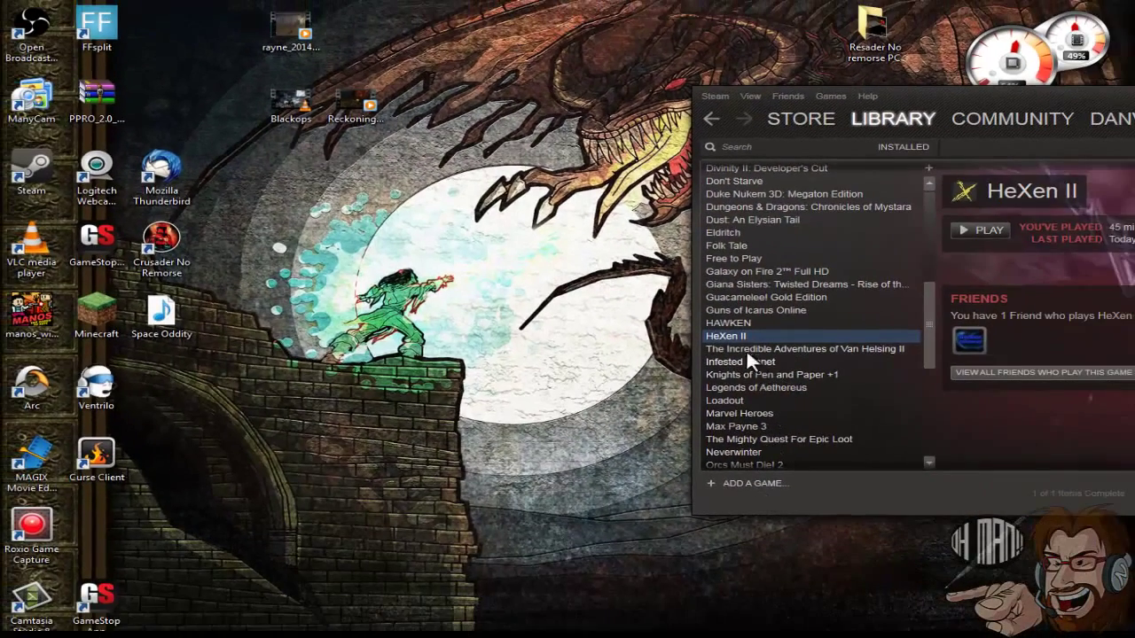
Launch HeXen II from the Steam library and drag its game window up and left
double_click(743, 335)
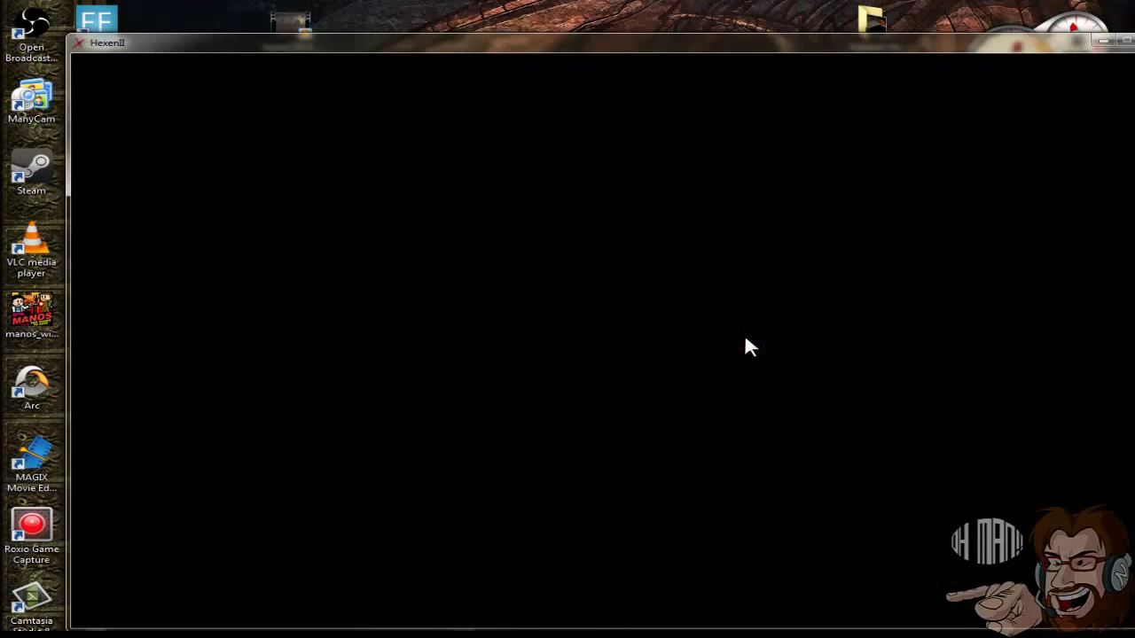
drag(910, 50, 851, 33)
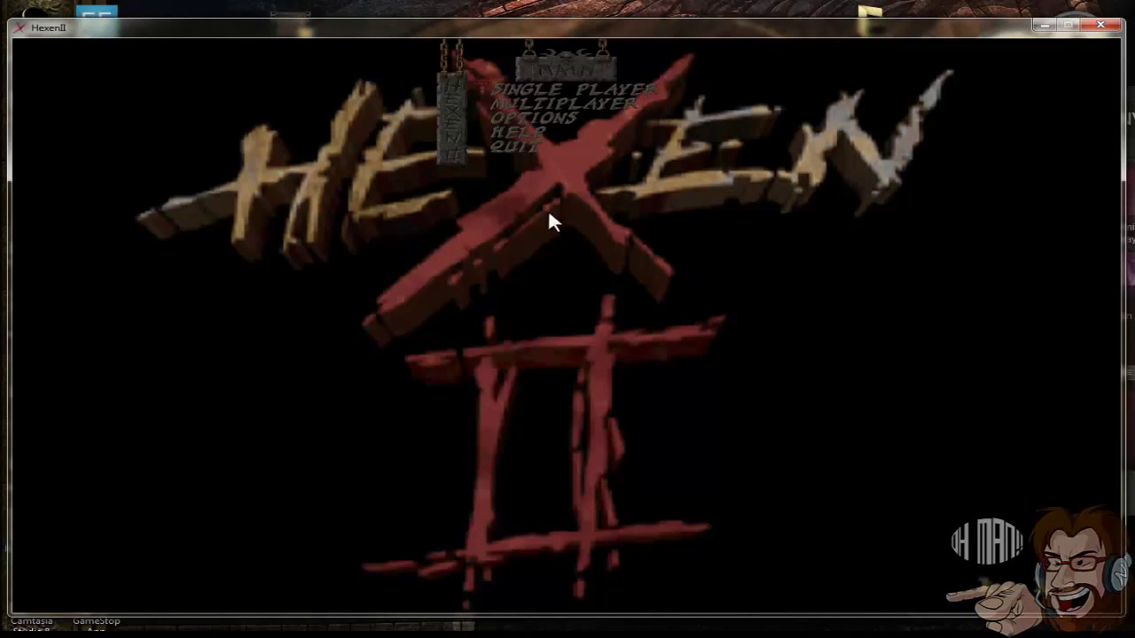
From HeXen II's main menu, go to OPTIONS and then Video Modes
key(Down)
key(Down)
key(Return)
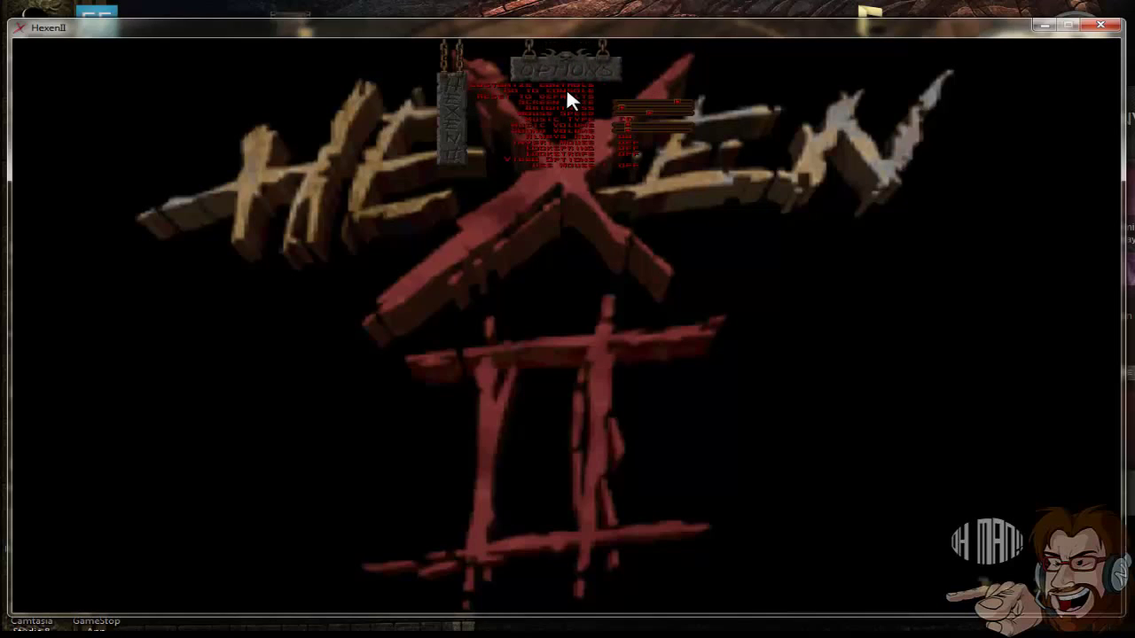
key(Up)
key(Return)
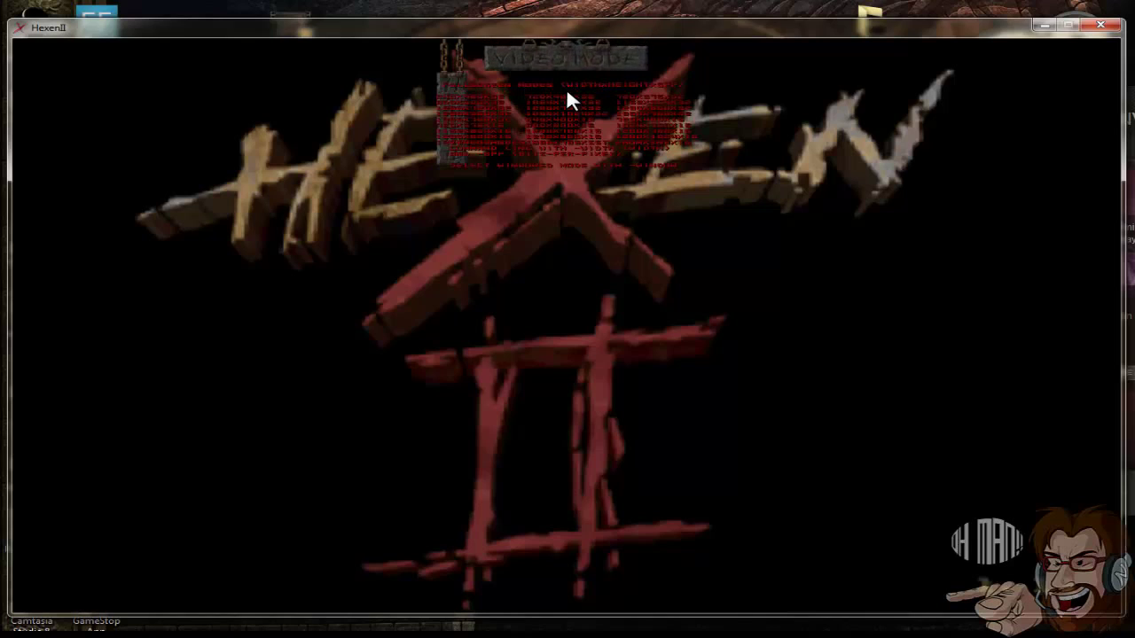